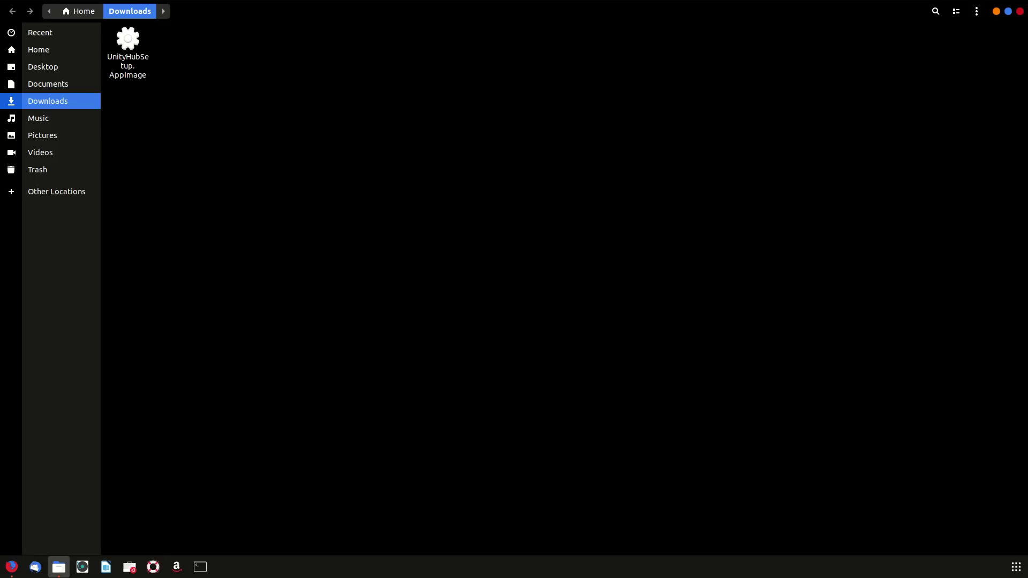
Allow UnityHubSetup.AppImage to execute as a program, keeping others' access at Read and write.
right_click(133, 41)
left_click(167, 213)
key("ctrl+Page_Down")
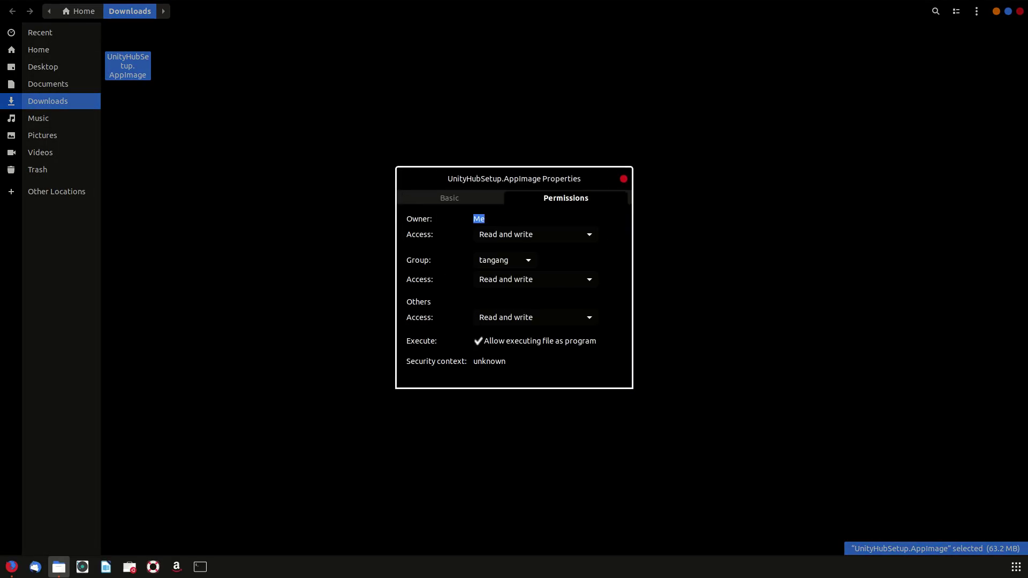
key("alt+e")
key("alt+e")
key("shift+Tab")
key("space")
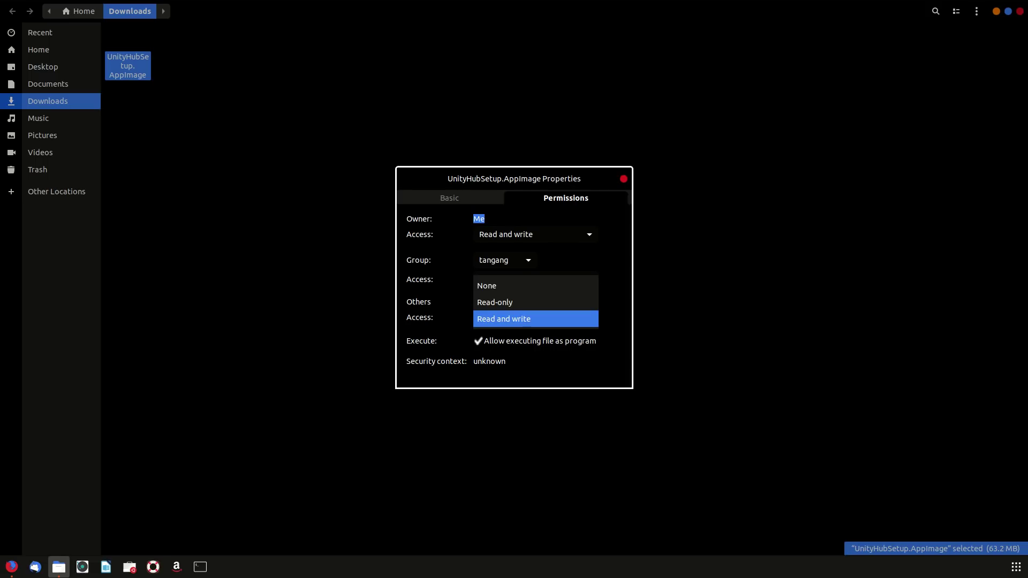
key("Return")
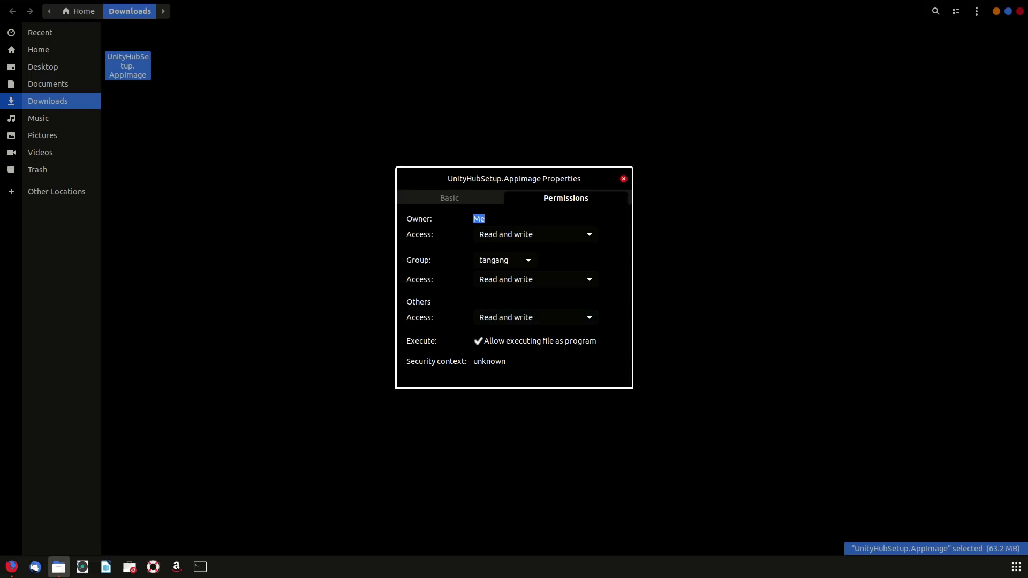
key("Escape")
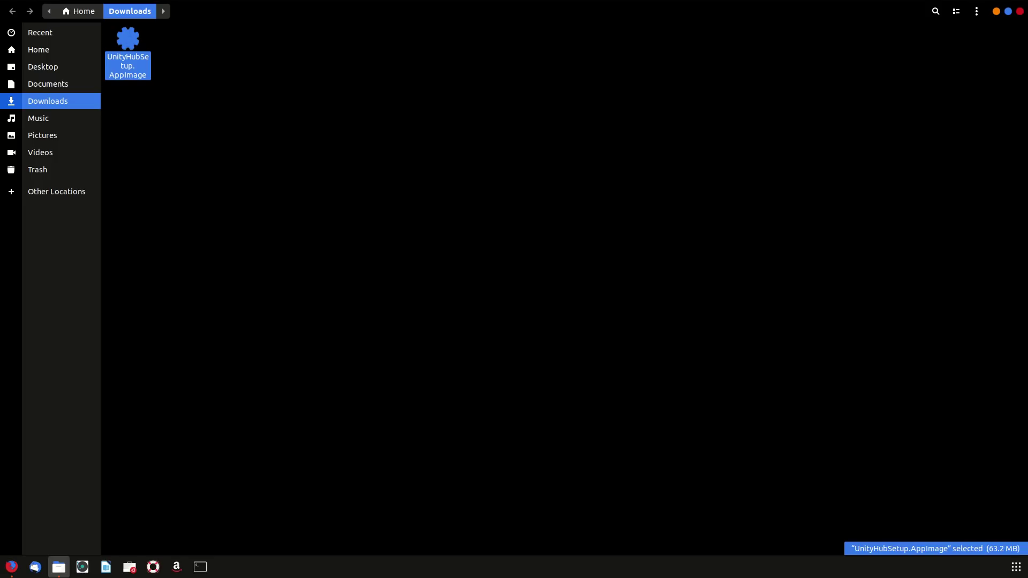
Dismiss the AppImage's menus and bring up the Downloads folder's own context menu.
key("shift+F10")
key("Escape")
key("Escape")
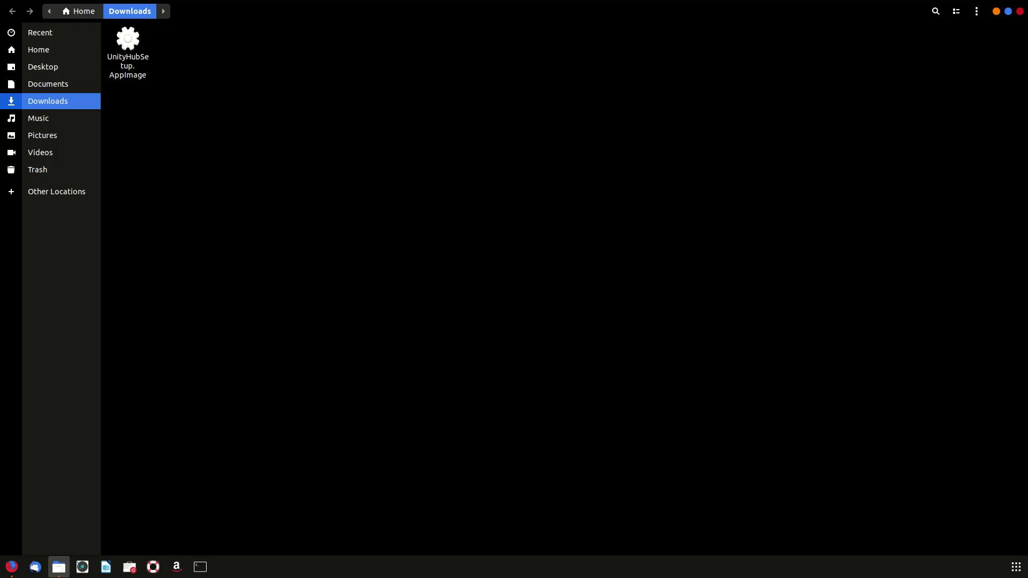
right_click(130, 45)
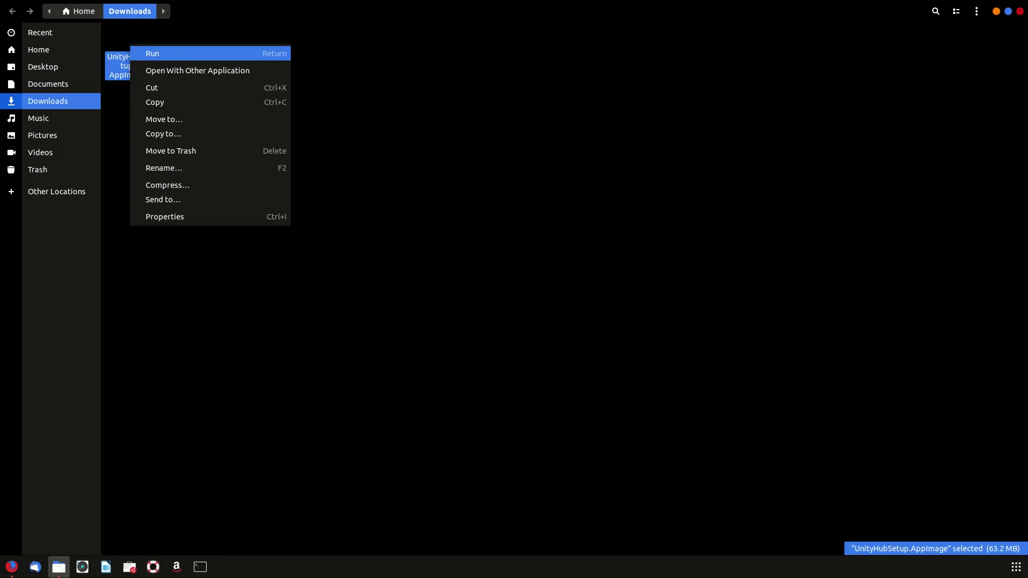
key("Escape")
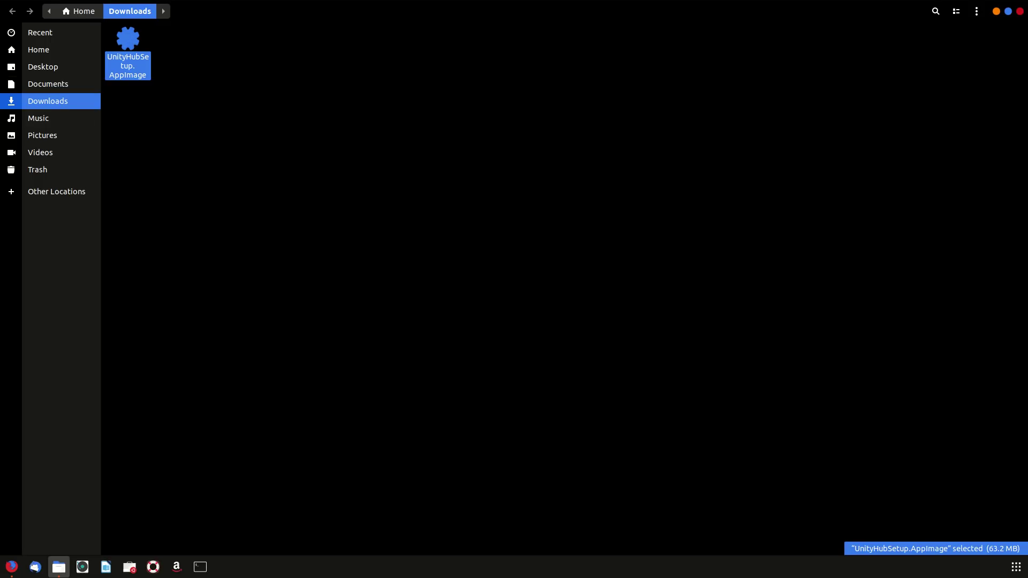
key("shift+F10")
key("Escape")
right_click(188, 251)
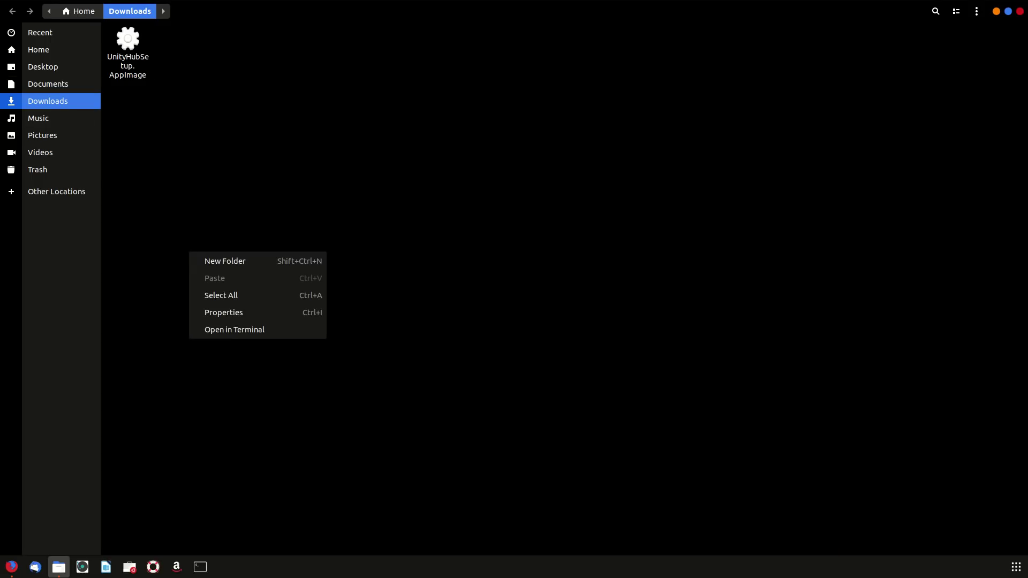
Open a terminal in Downloads and run ./UnityHubSetup.AppImage.
left_click(257, 328)
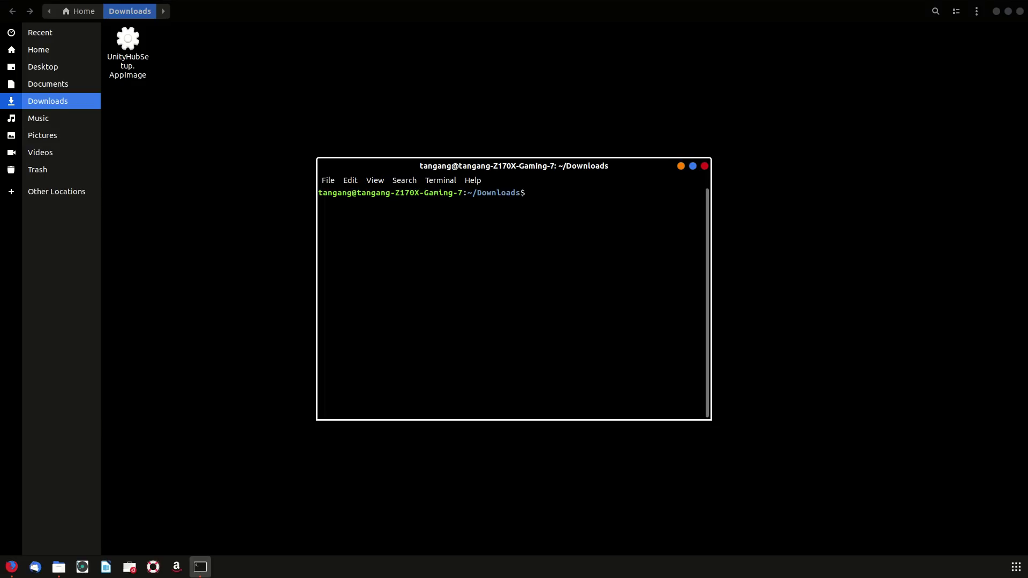
type("./U")
key("Tab")
key("Return")
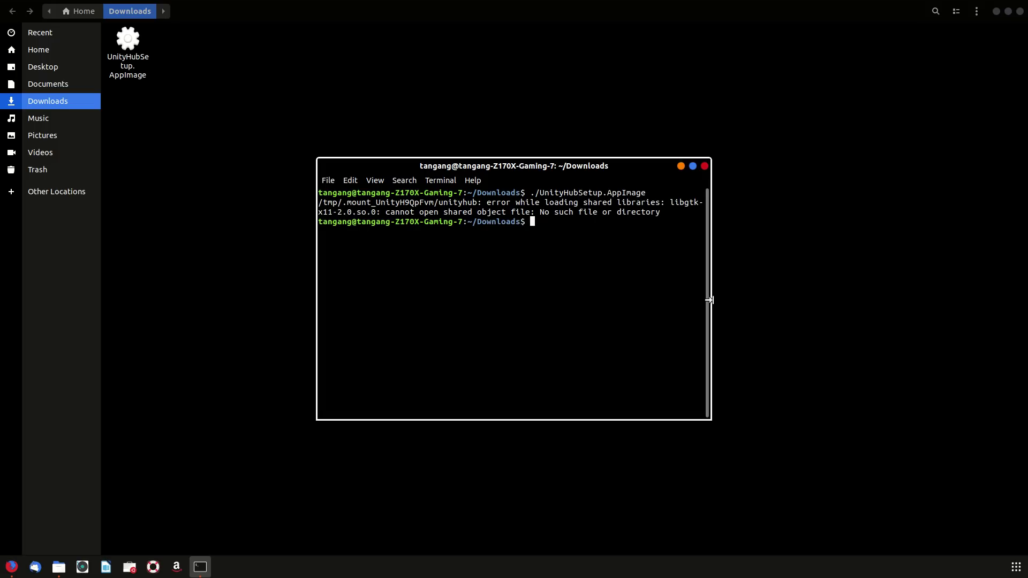
Widen the terminal and copy the missing library name libgtk-x11-2.0.so.0 from the error.
left_click_drag(711, 300, 994, 262)
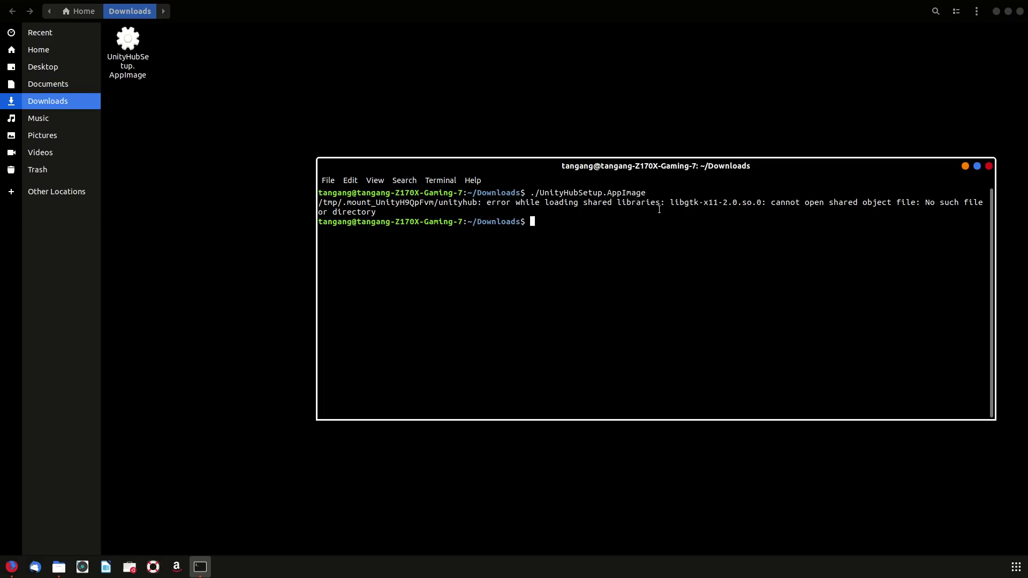
left_click_drag(672, 203, 761, 202)
right_click(733, 204)
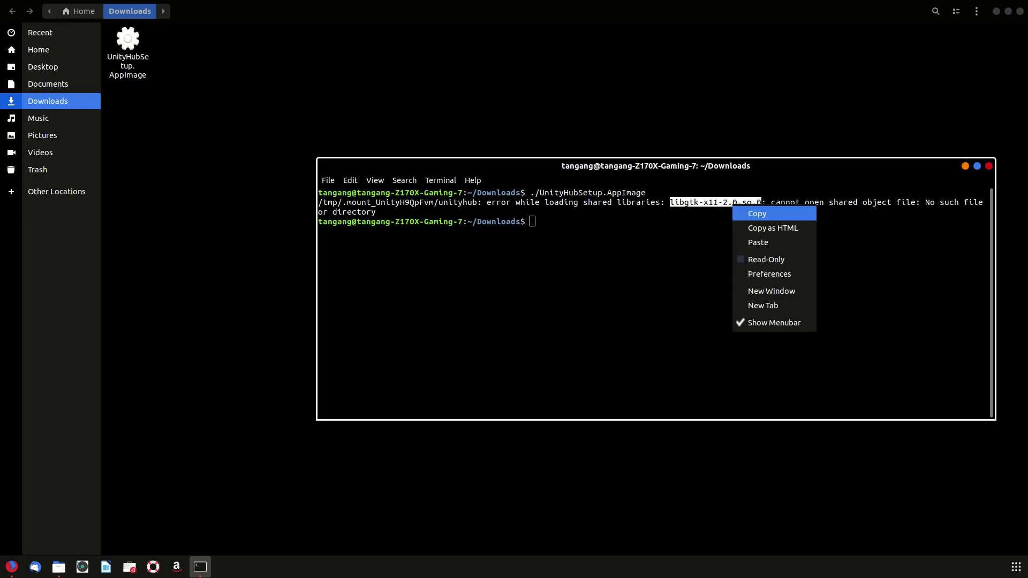
left_click(742, 214)
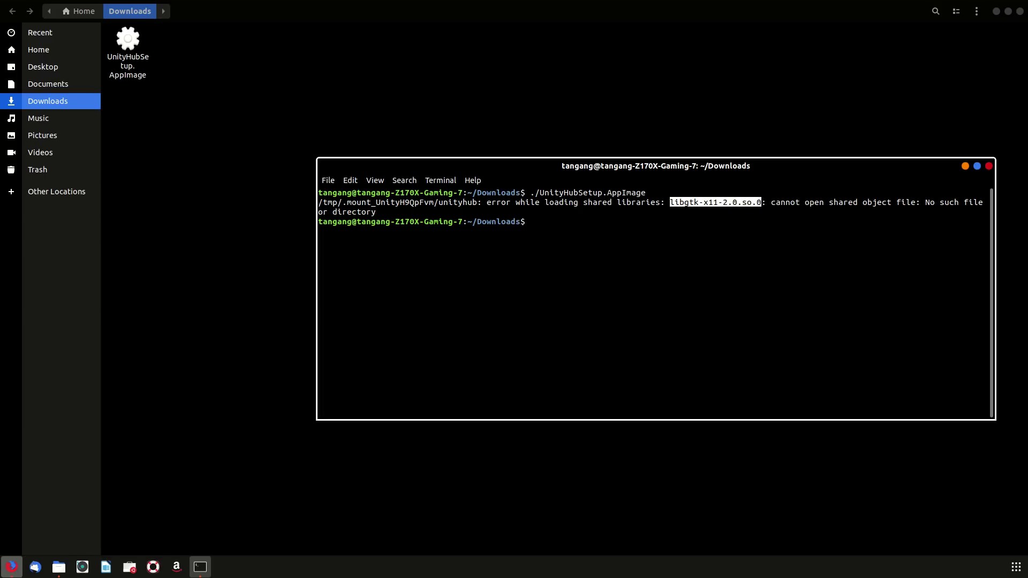
In a new Firefox tab, search Google for libgtk-x11-2.0.so.0.
left_click(11, 567)
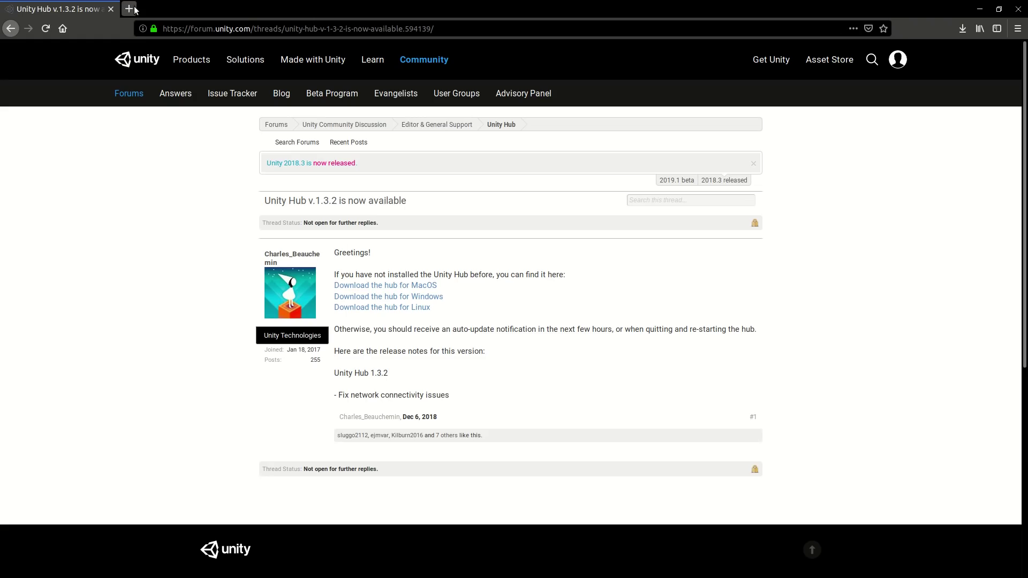
left_click(129, 8)
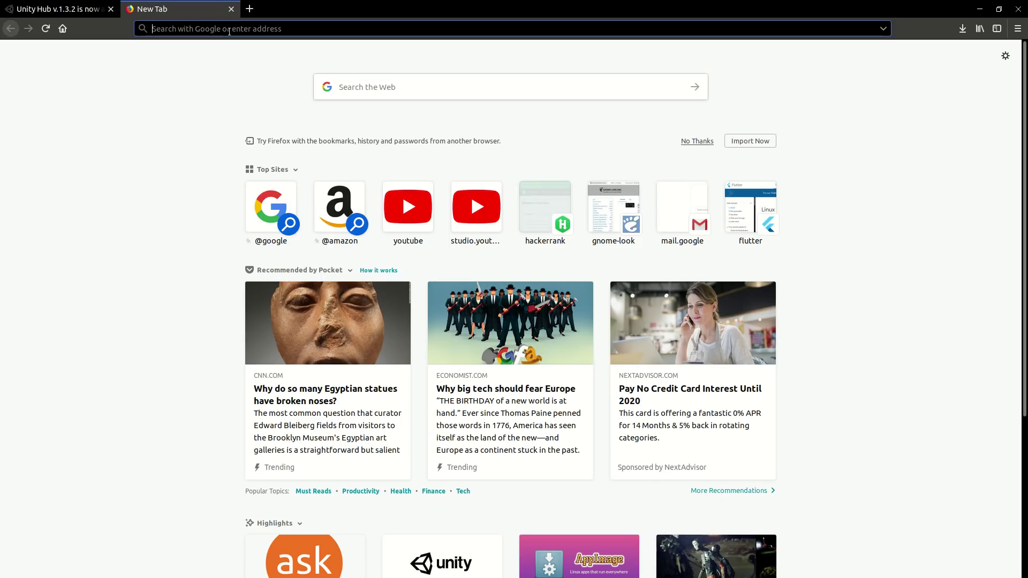
type("google.com")
key("Return")
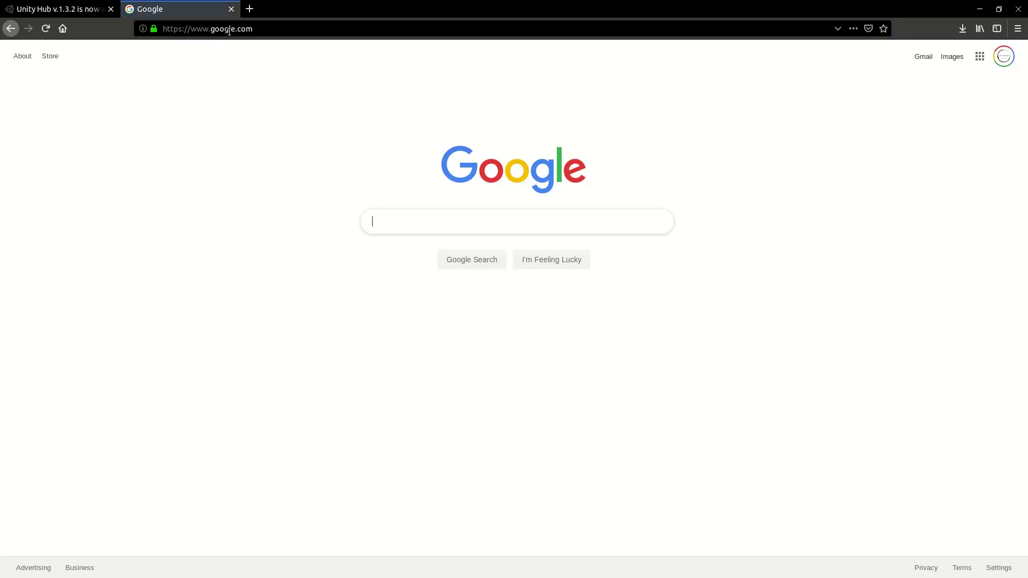
key("ctrl+plus")
key("ctrl+plus")
key("ctrl+plus")
key("ctrl+plus")
key("ctrl+plus")
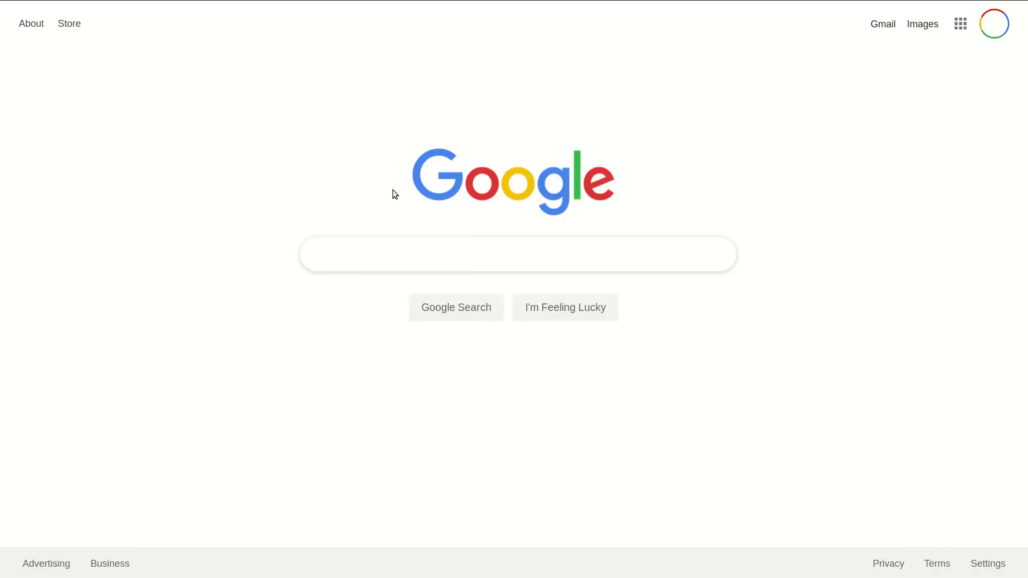
right_click(367, 341)
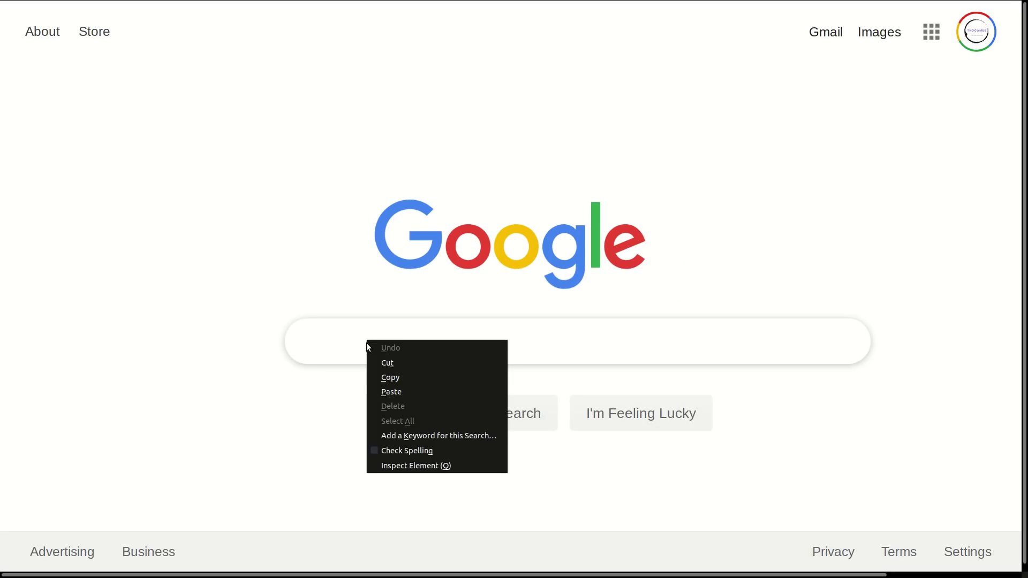
left_click(391, 388)
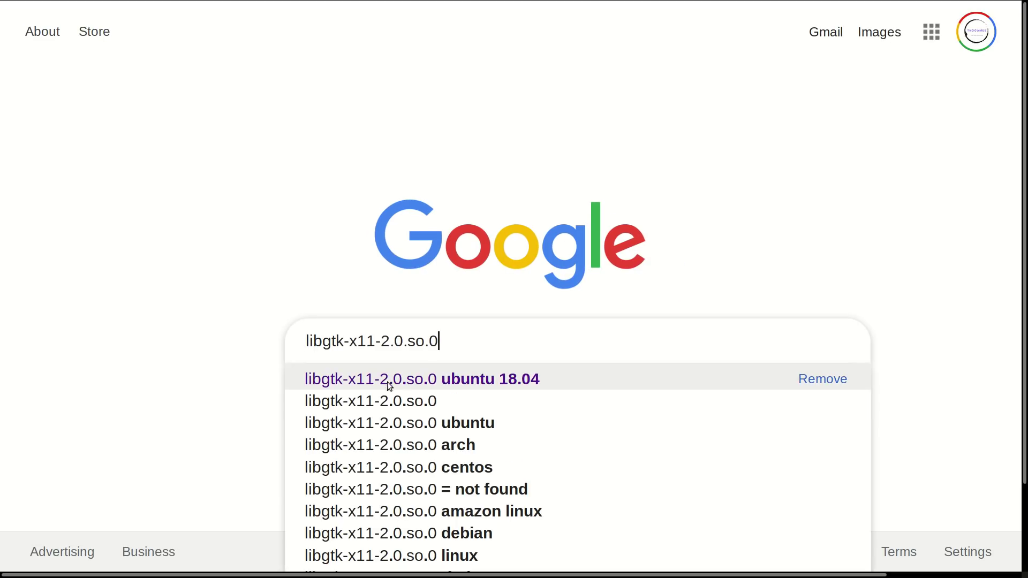
key("Return")
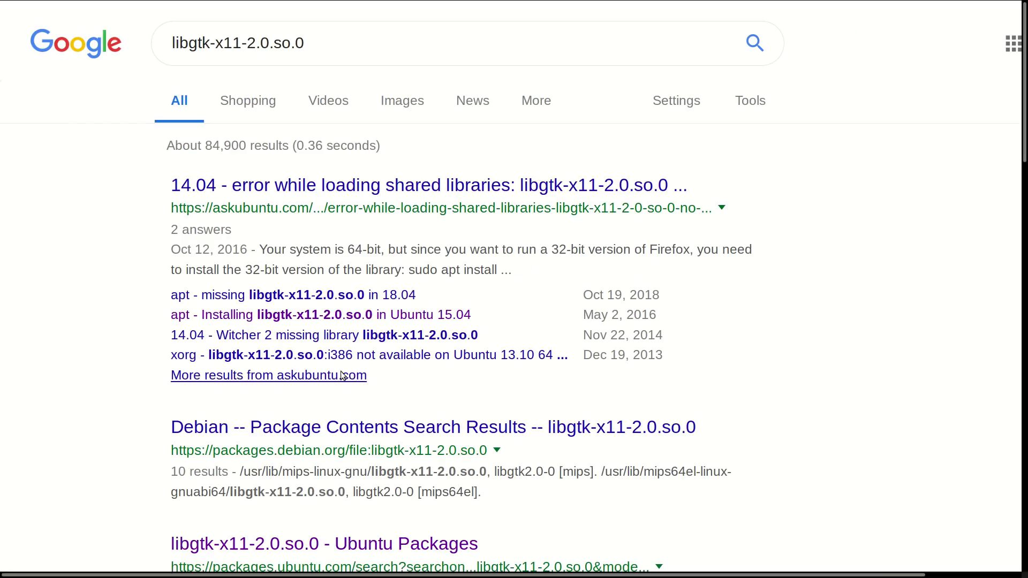
Copy the package name libgtk2.0-0 from the Ubuntu Packages result, then return to the terminal.
scroll(266, 355, "down", 3)
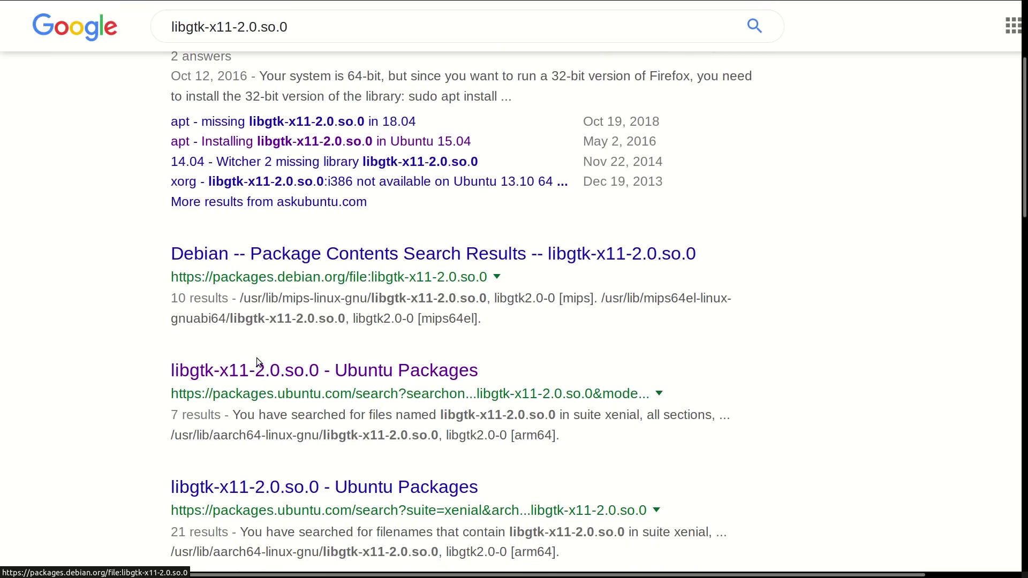
left_click(272, 376)
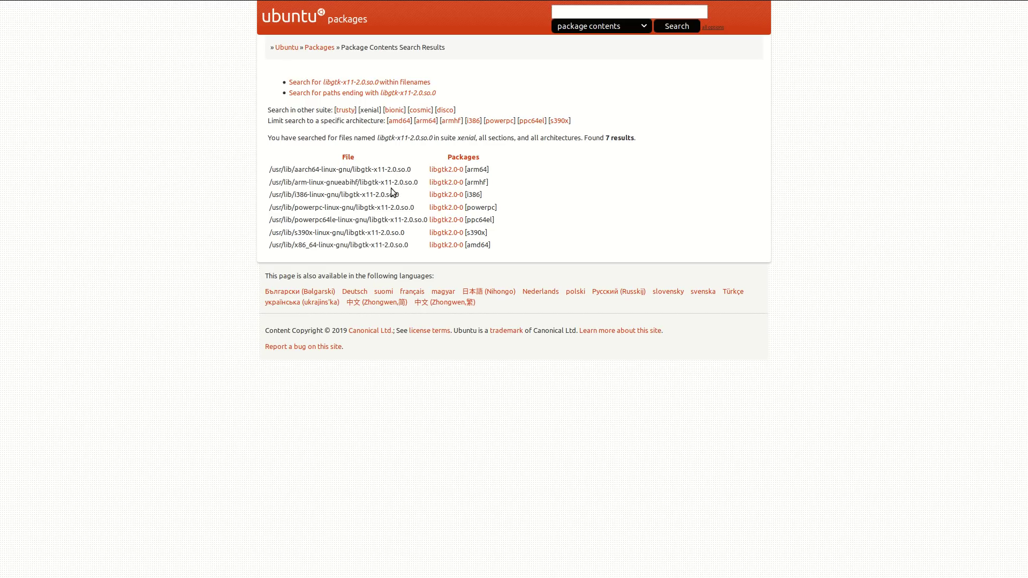
left_click_drag(429, 169, 464, 172)
right_click(456, 170)
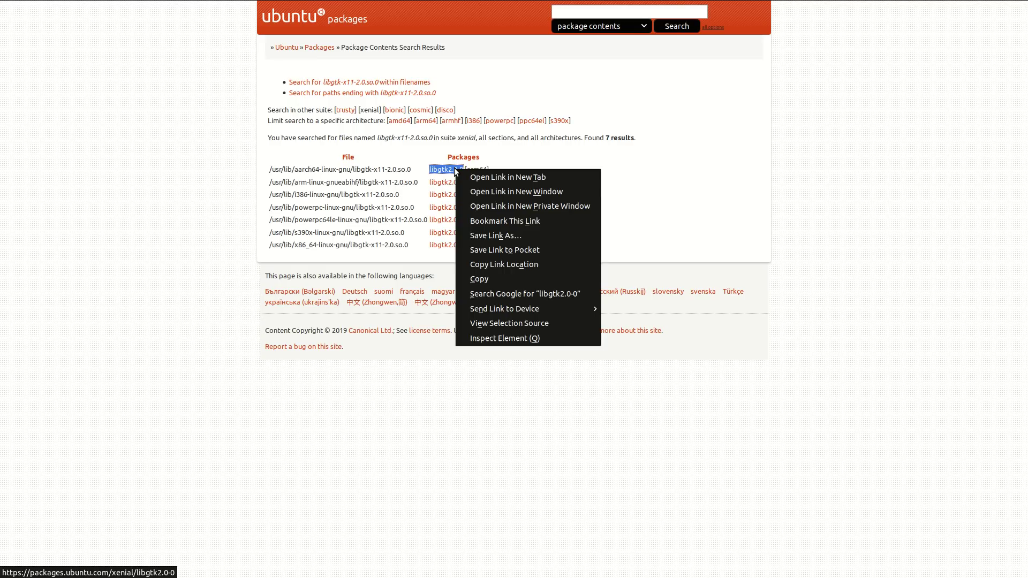
left_click(480, 279)
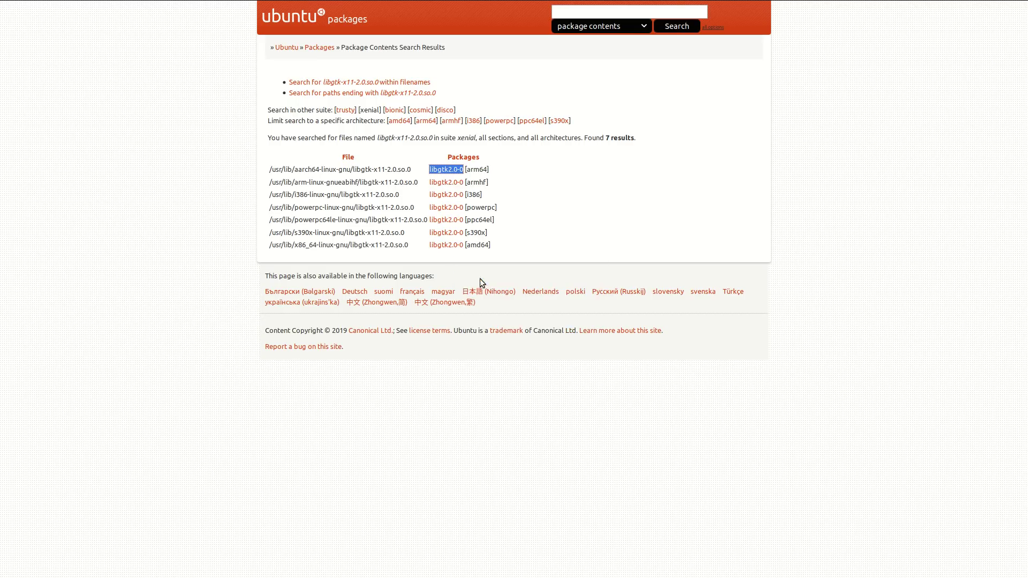
mouse_move(774, 5)
left_click(979, 9)
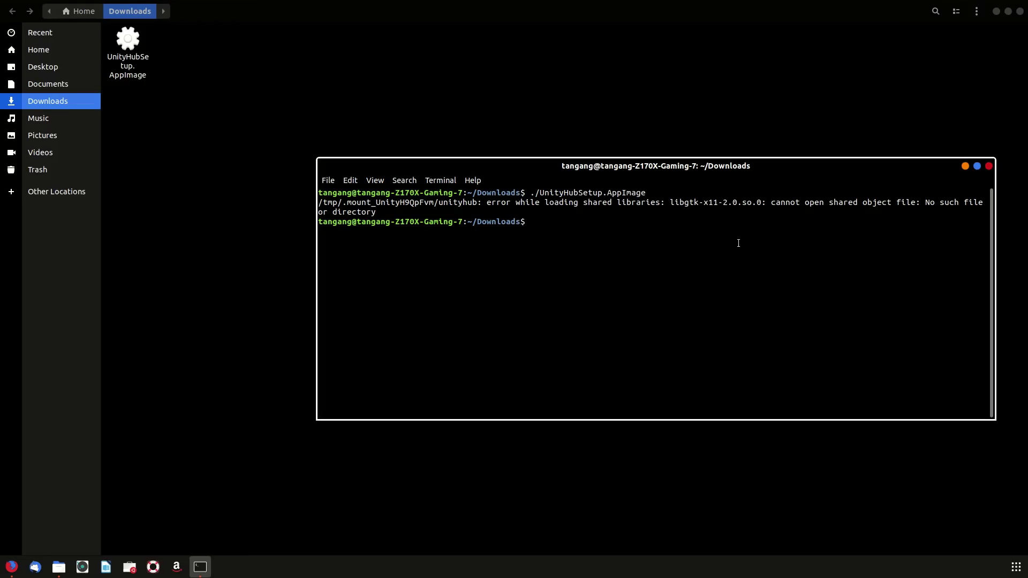
Run sudo apt install libgtk2.0-0, entering the administrator password and confirming with y.
type("sudo apt install")
right_click(625, 232)
left_click(661, 260)
key("Return")
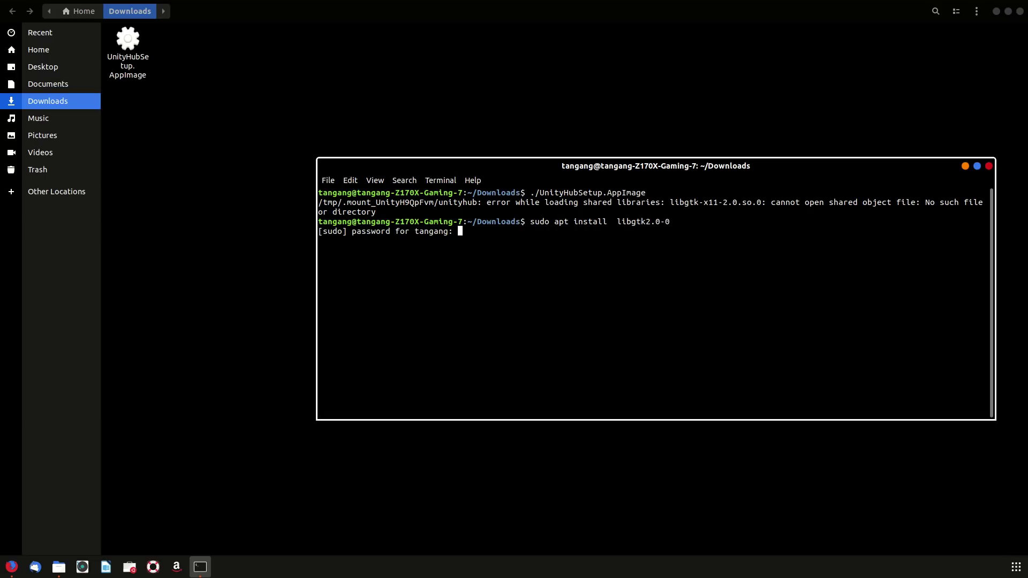
key("Return")
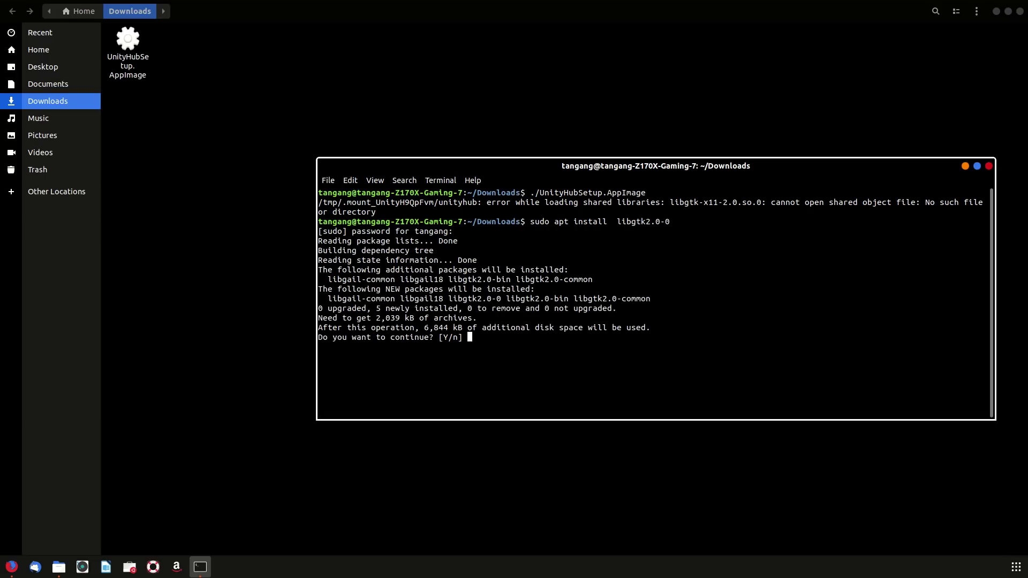
type("y")
key("Return")
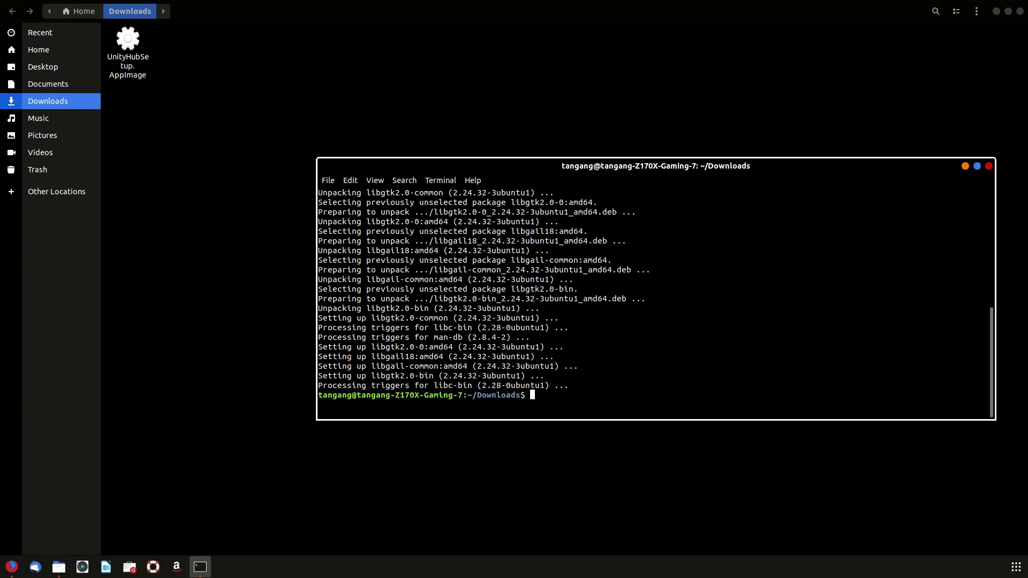
Launch UnityHubSetup.AppImage from Downloads and move the Unity Hub window to the screen centre.
left_click(133, 43)
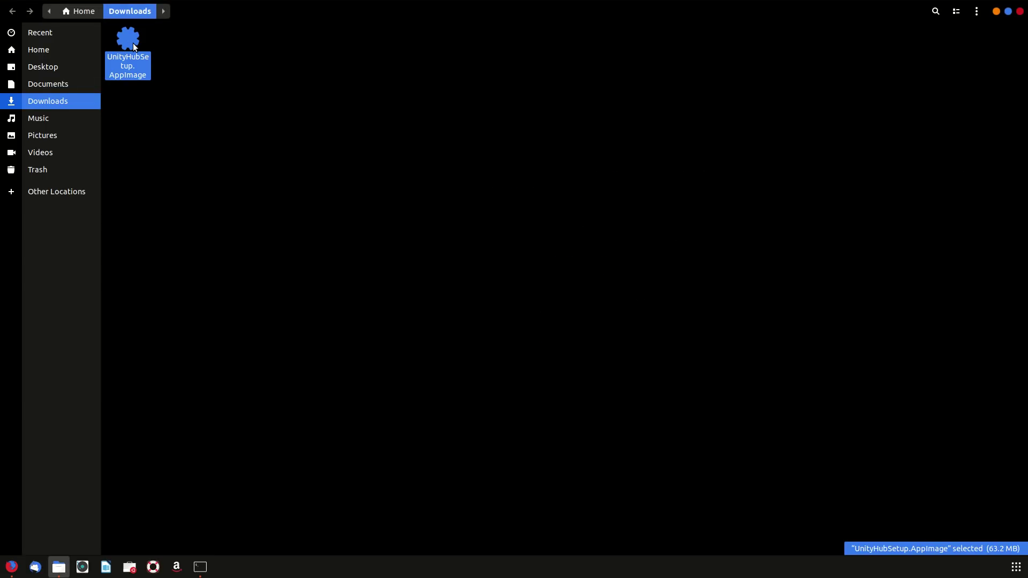
key("Return")
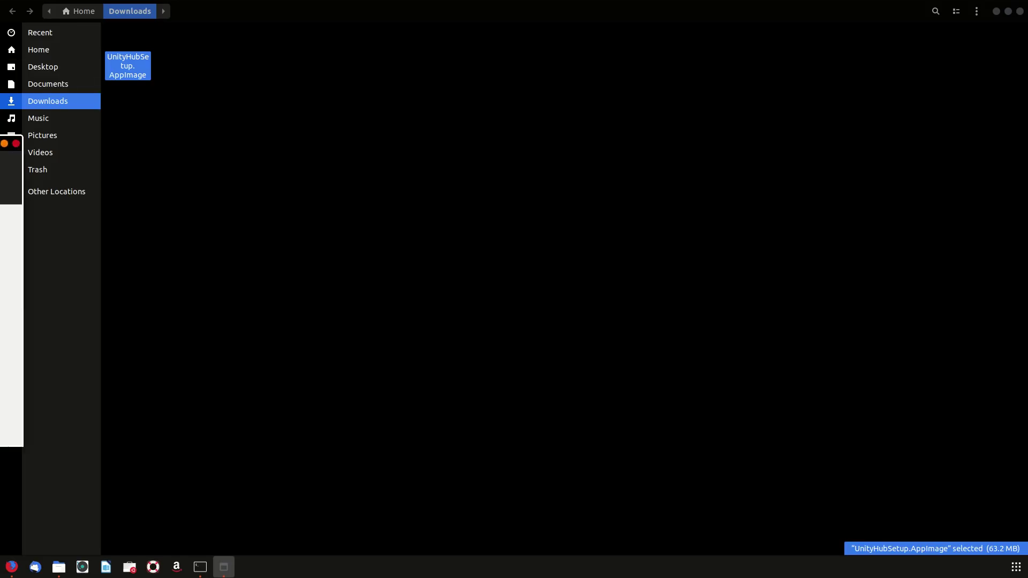
left_click_drag(351, 89, 601, 146)
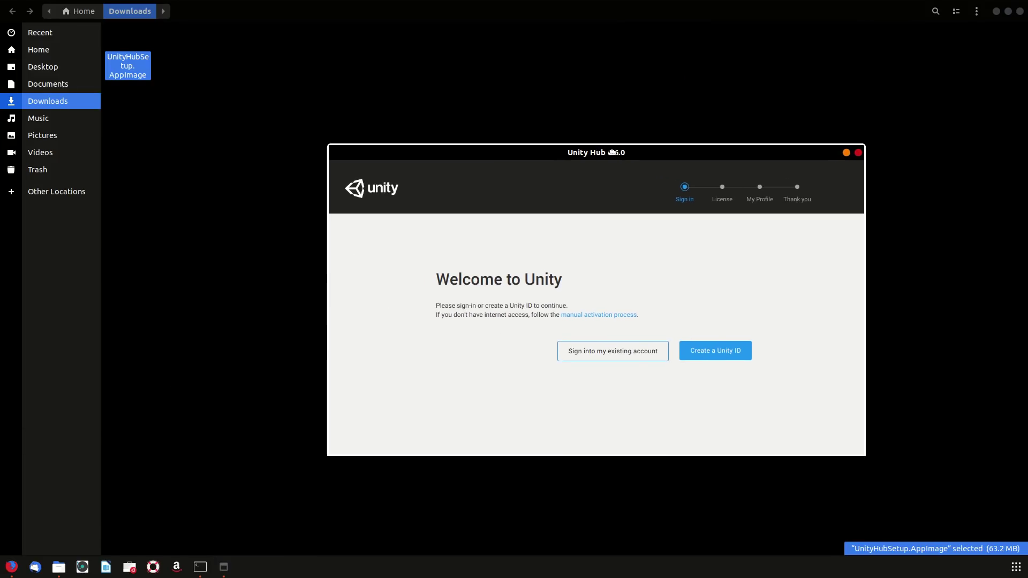
left_click_drag(611, 150, 611, 149)
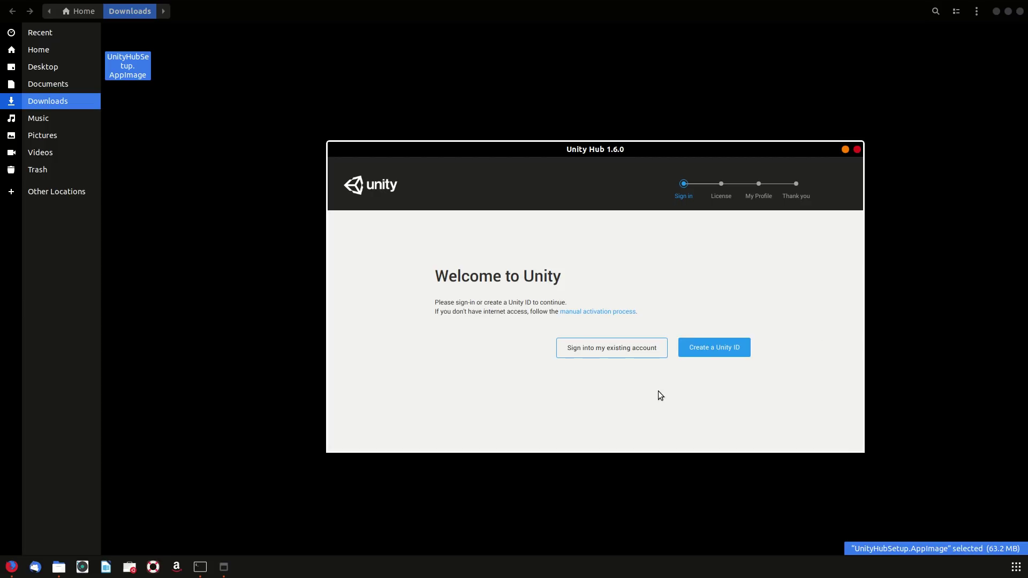